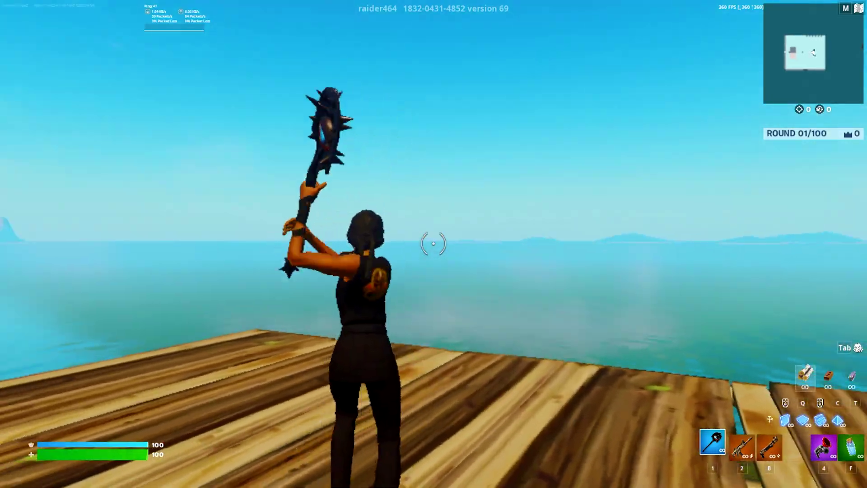
Open Fortnite's in-game menu, which lists Settings, Respawn, Back to Hub and End Game
key(shift+f)
Open Fortnite's Video settings and review the graphics options, including 360 FPS and 70% 3D resolution
click(24, 409)
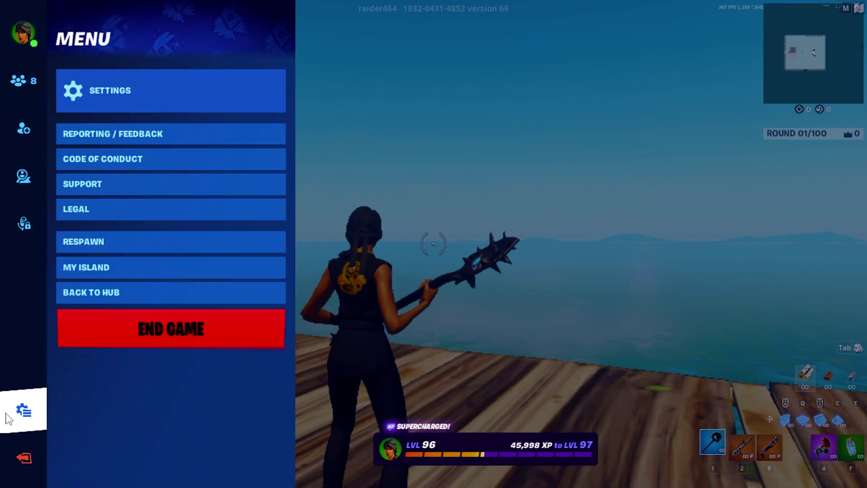
click(128, 93)
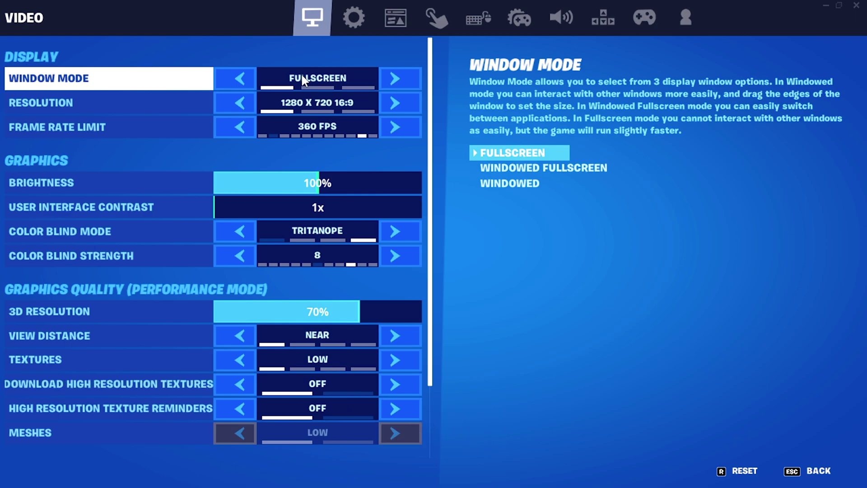
scroll(159, 180, down, 3)
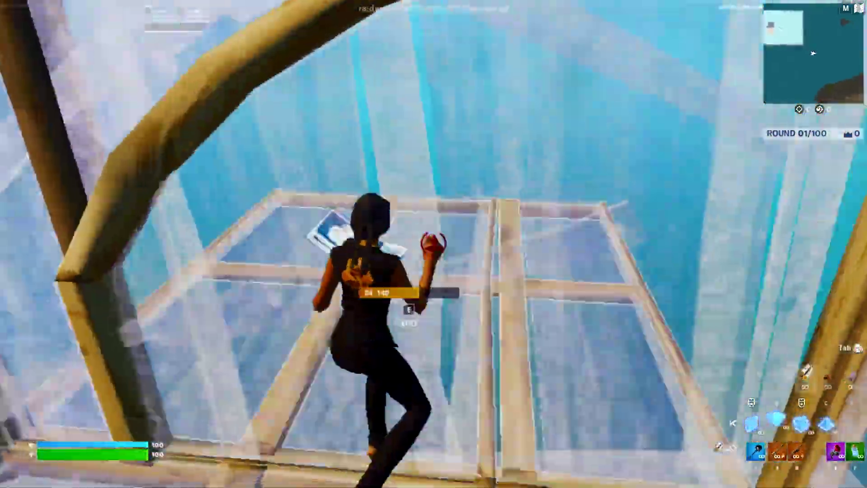
Practise quick edits on wall, ceiling and floor pieces and place wall builds in creative
key(e)
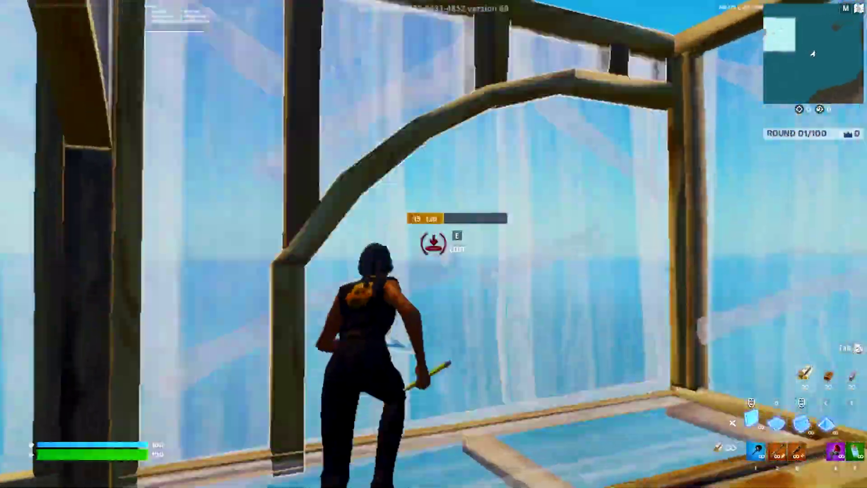
key(e)
key(e)
key(e)
key(e)
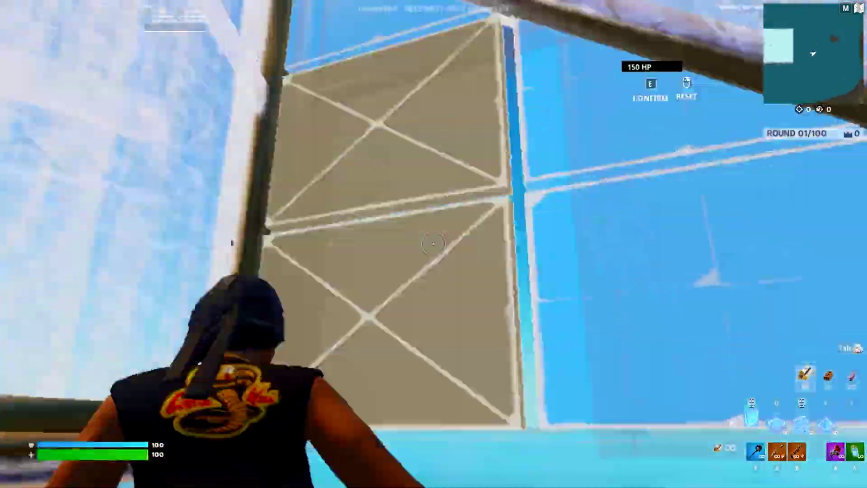
key(e)
key(e)
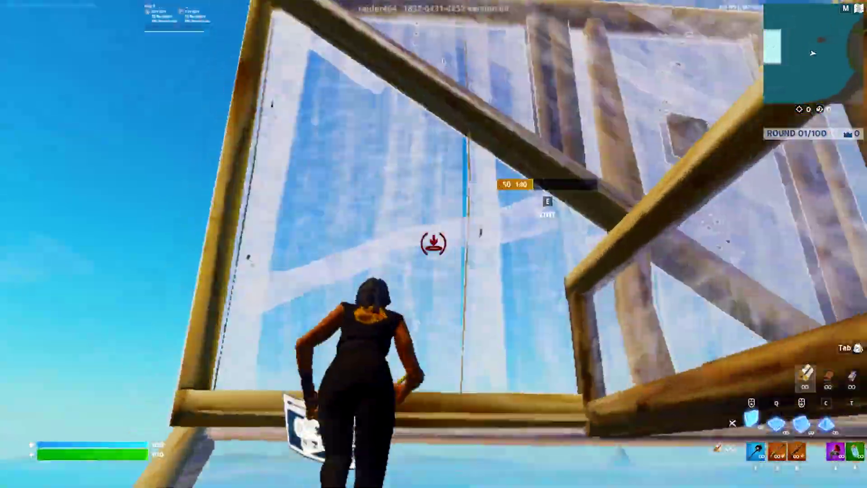
key(e)
key(e)
key(e)
key(e)
key(e)
key(e)
key(e)
key(e)
key(e)
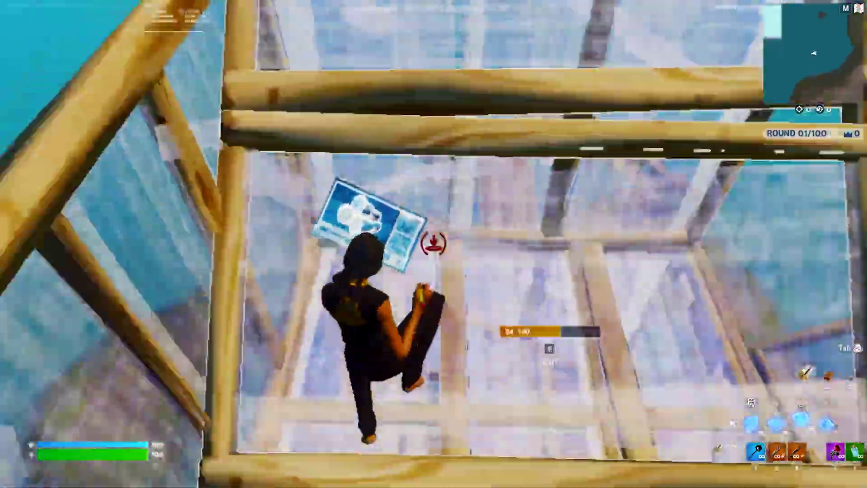
key(e)
key(e)
key(q)
key(1)
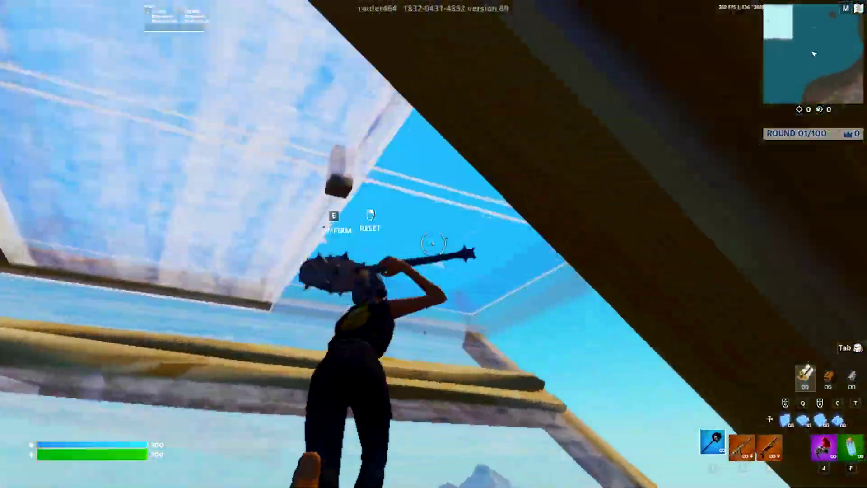
key(q)
key(e)
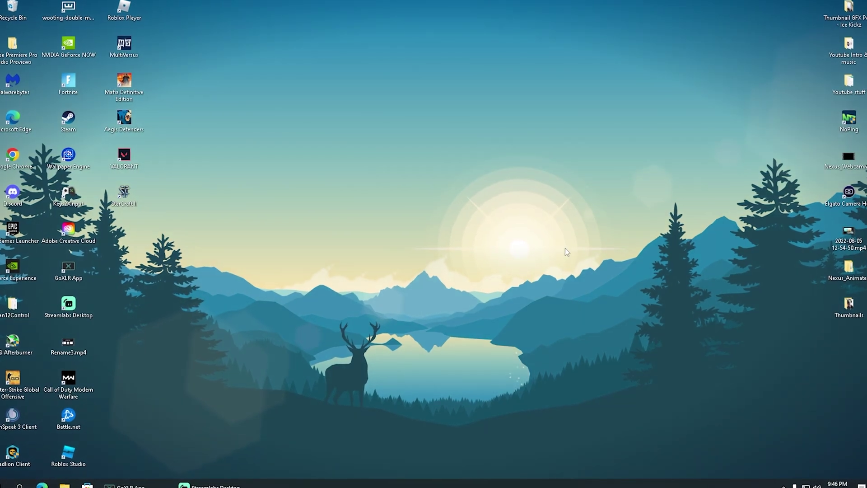
Open Keyboard Properties via Start search and apply the Short repeat delay with Fast repeat rate
key(super)
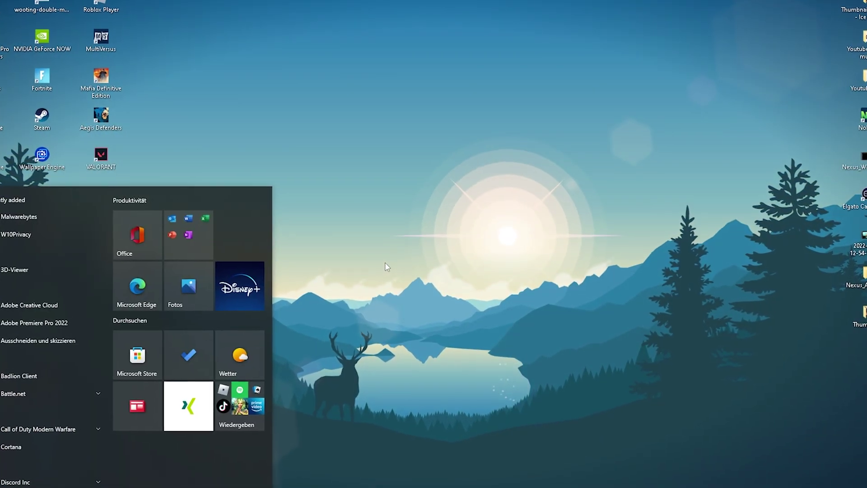
text(keys)
key(BackSpace)
text(board)
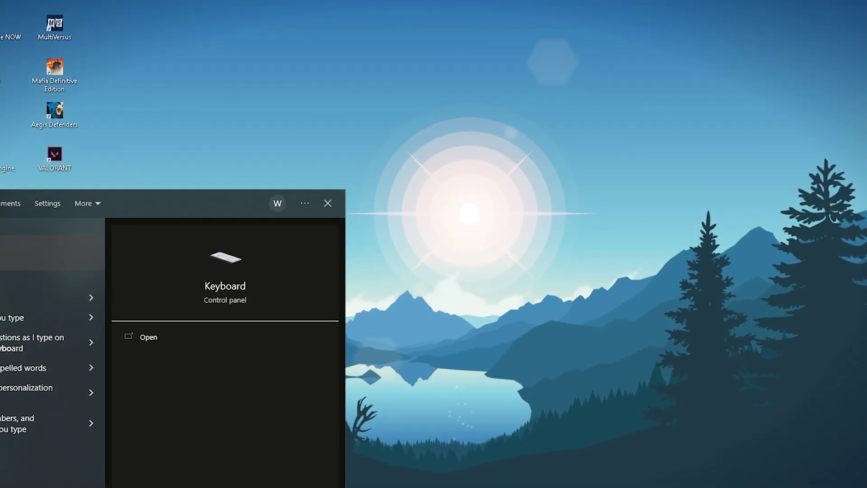
key(Return)
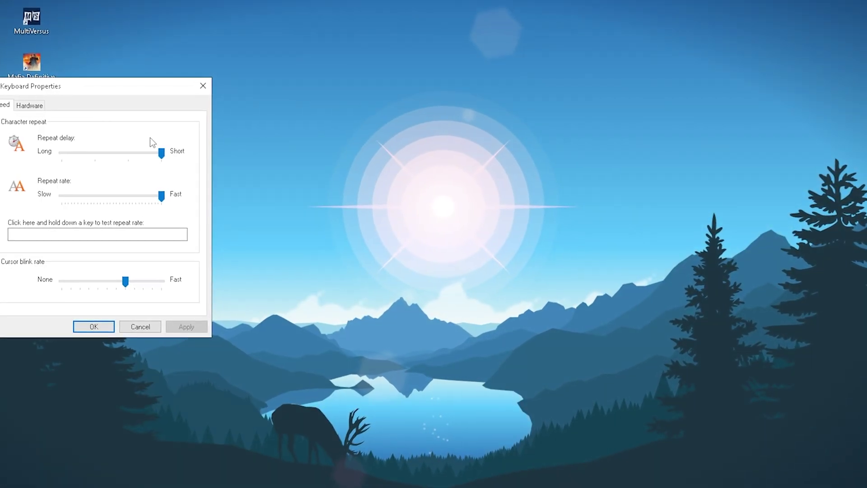
drag(74, 97, 402, 130)
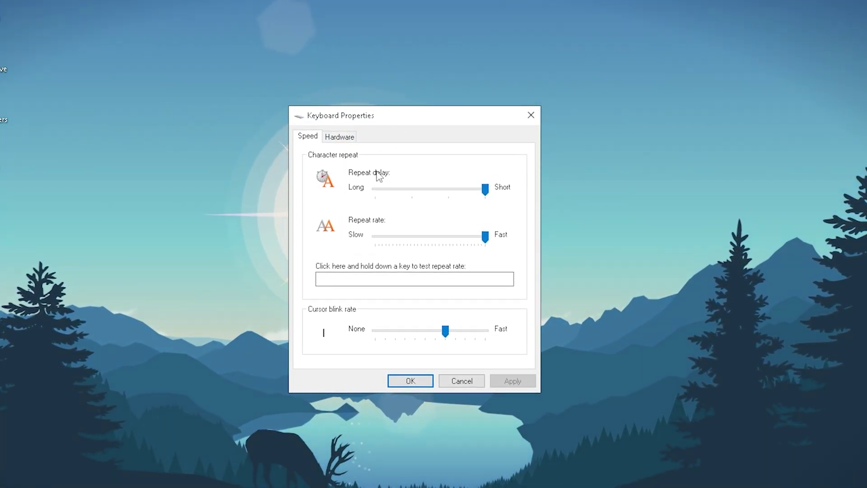
drag(515, 198, 533, 205)
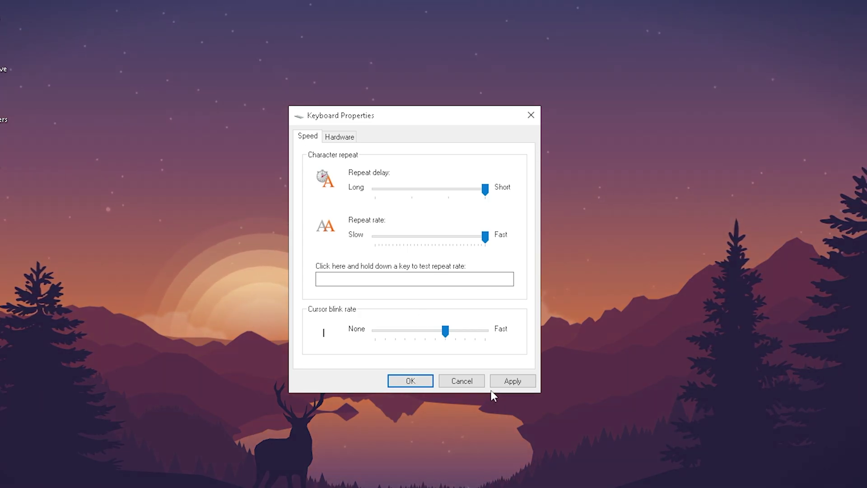
click(506, 381)
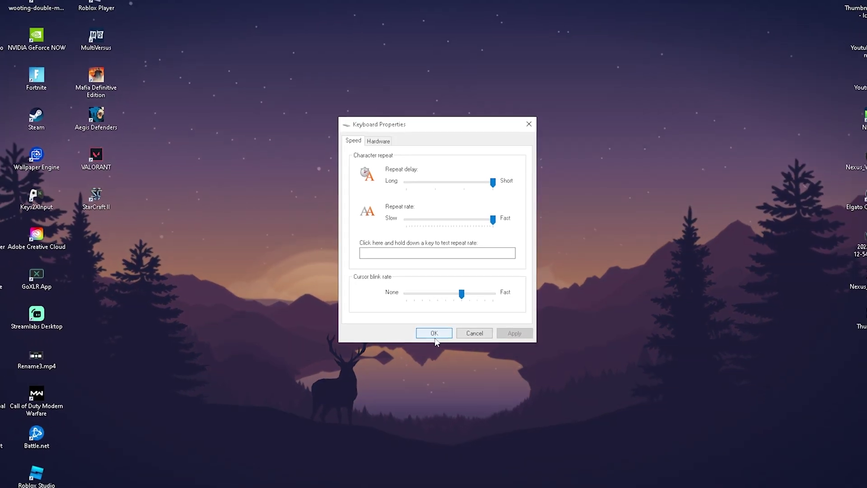
Confirm the keyboard settings with OK, then open Device Manager and expand Keyboards
click(434, 334)
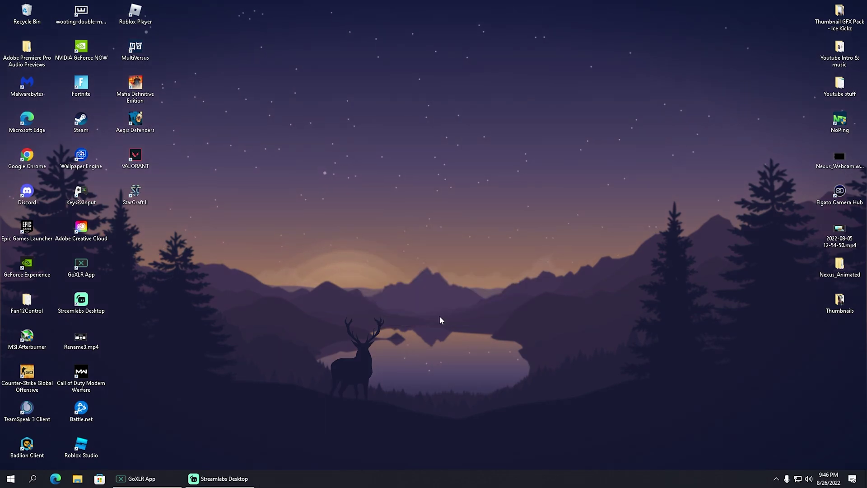
key(super)
text(device)
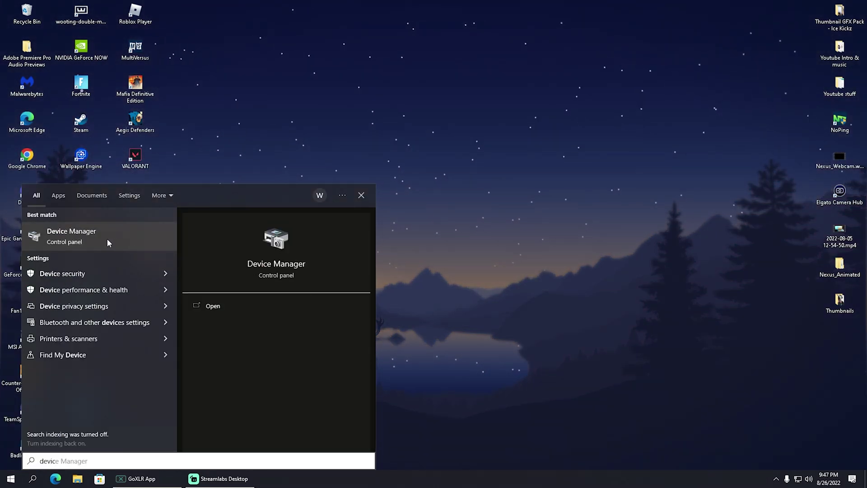
click(107, 239)
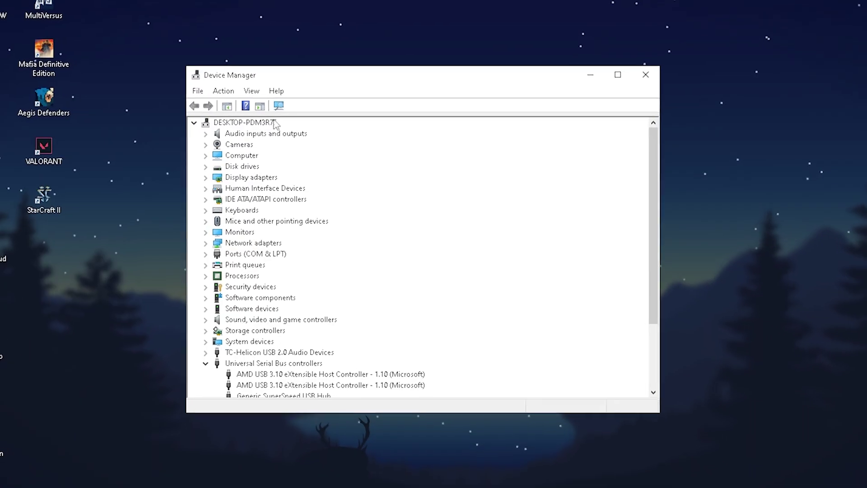
scroll(276, 298, down, 1)
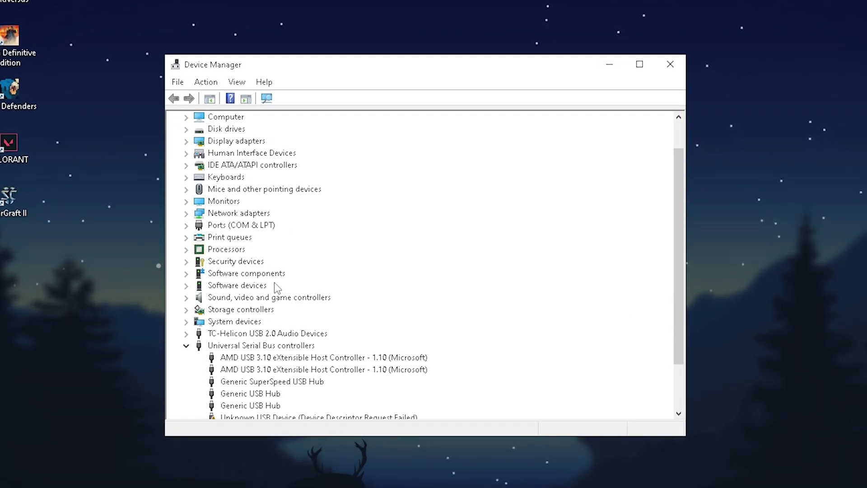
scroll(217, 214, up, 1)
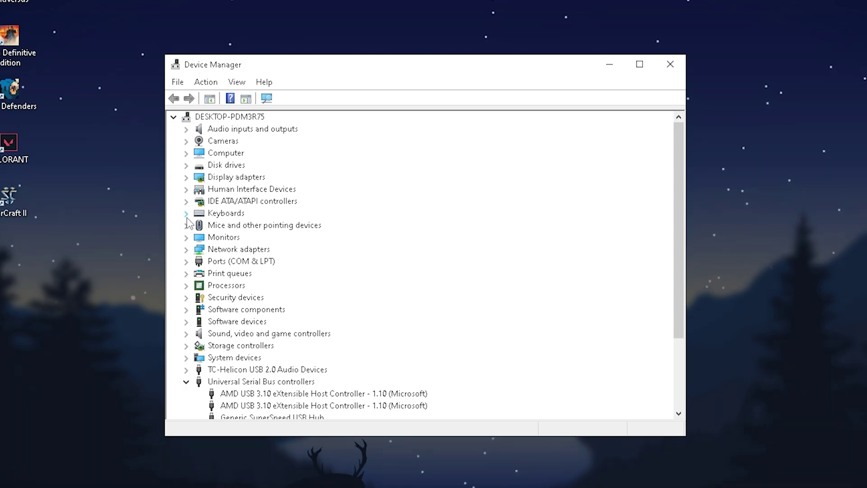
click(186, 214)
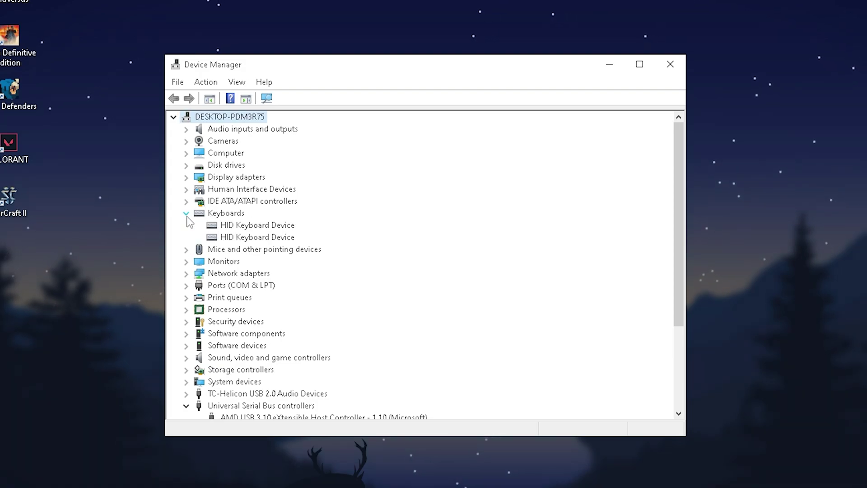
Search automatically for newer drivers on both HID Keyboard Devices; the best are already installed
right_click(249, 224)
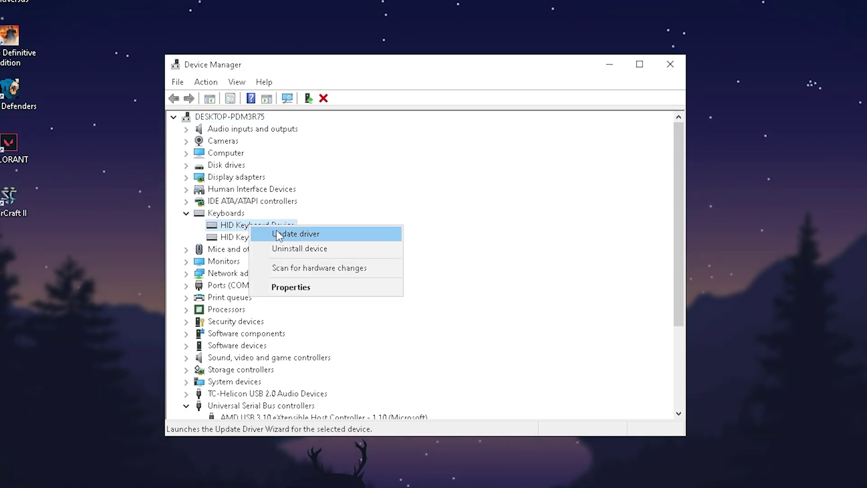
click(281, 234)
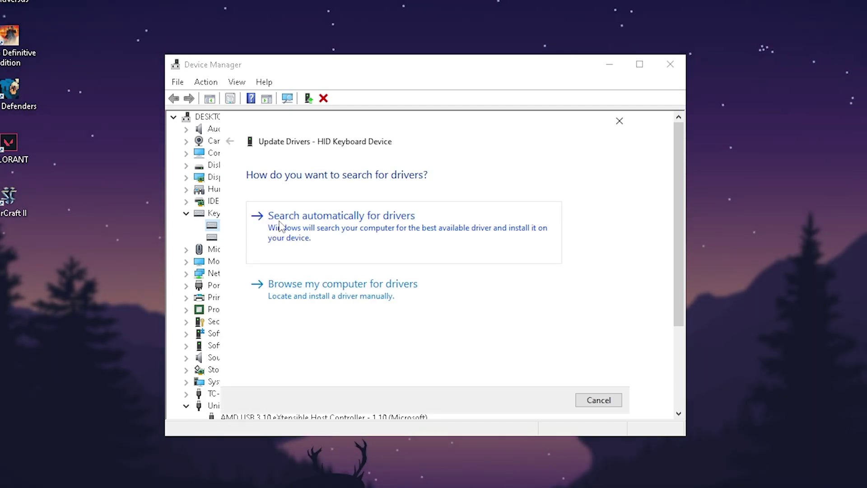
click(383, 227)
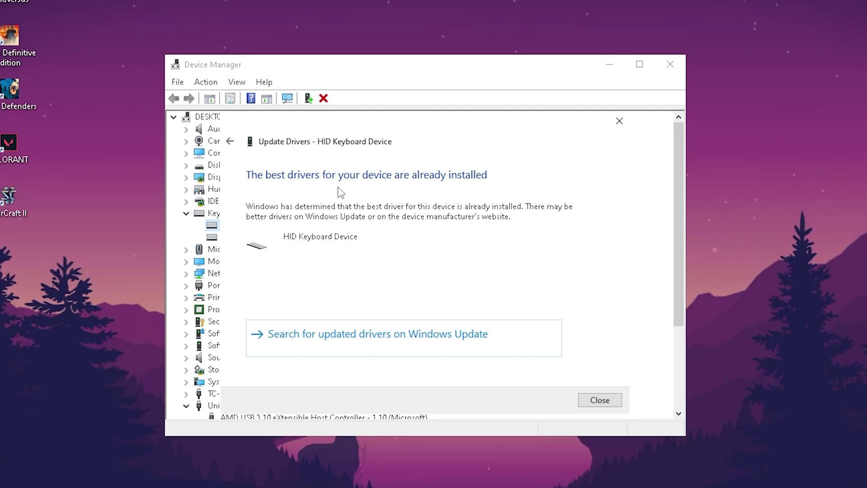
click(619, 121)
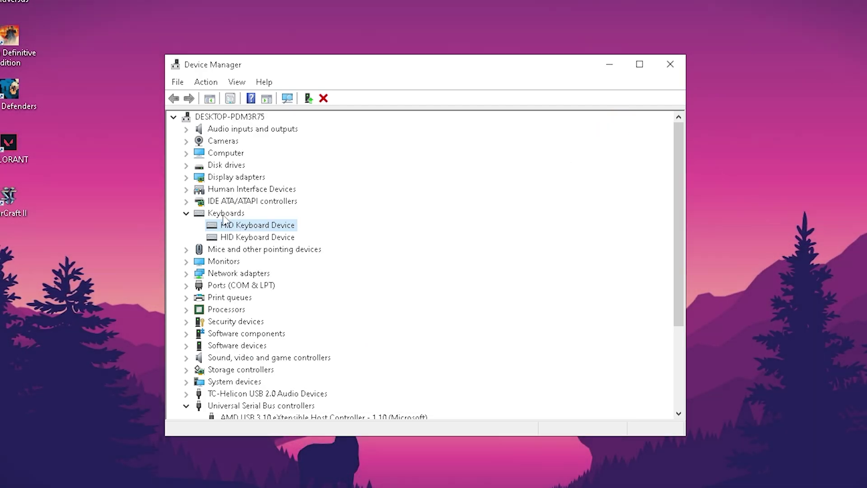
right_click(230, 236)
click(261, 240)
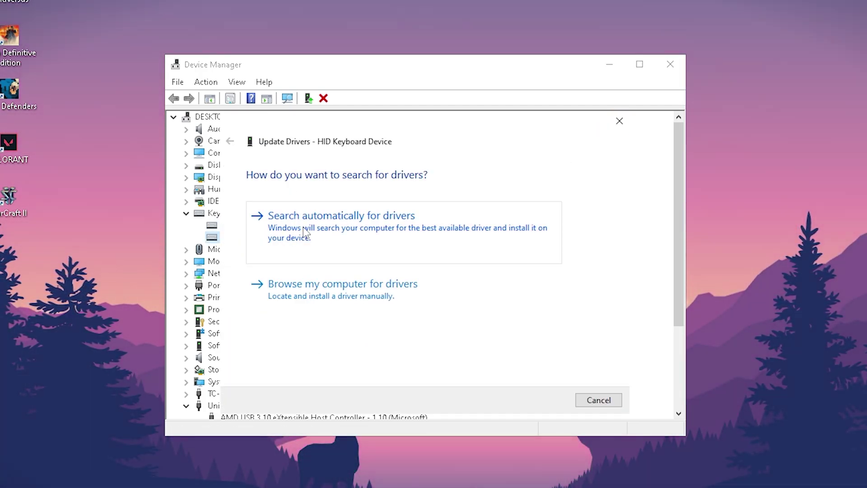
click(289, 242)
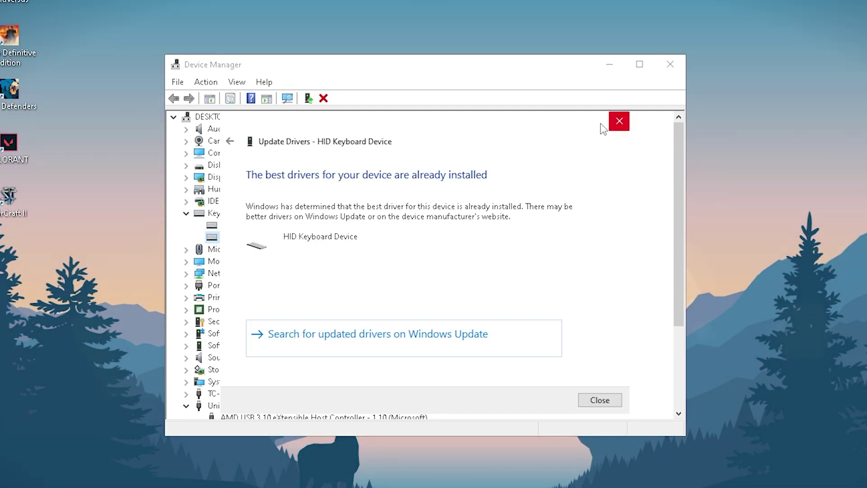
click(620, 121)
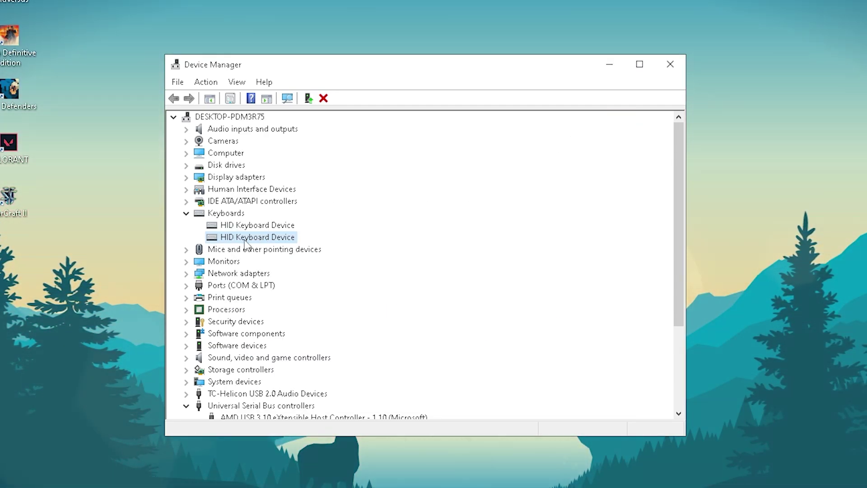
Expand Mice and other pointing devices and check the first two HID-compliant mice for newer drivers
click(190, 252)
right_click(248, 263)
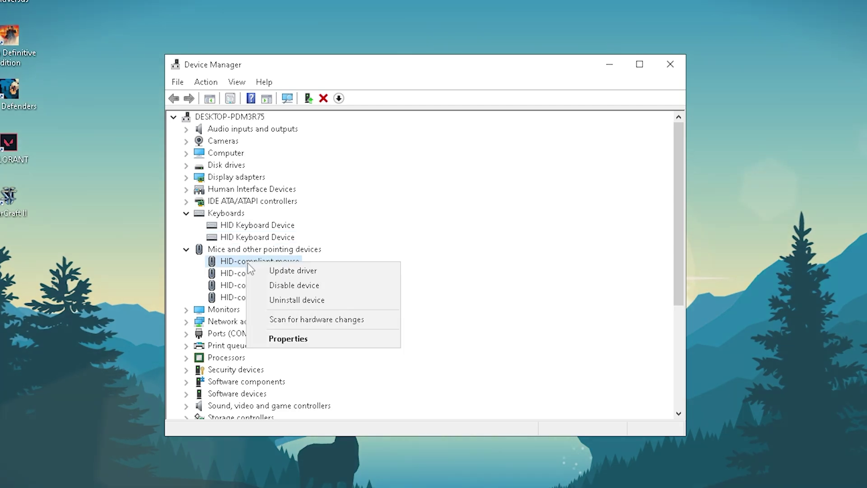
click(289, 269)
click(372, 232)
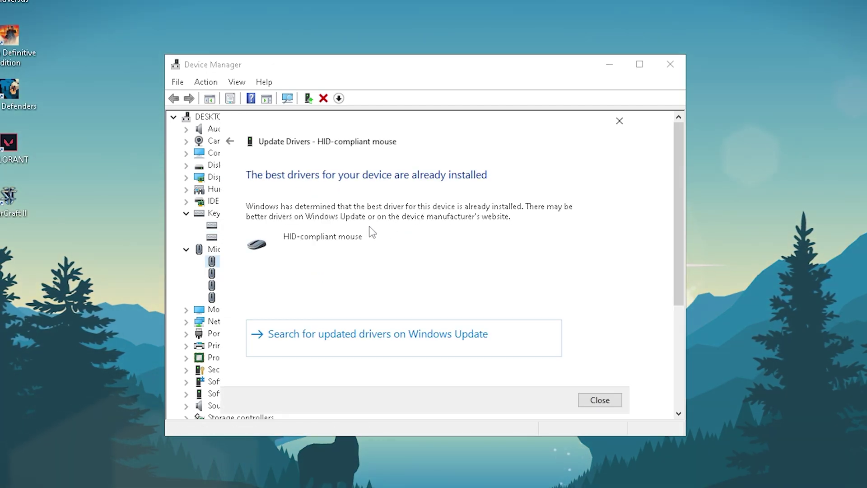
click(619, 121)
right_click(250, 273)
click(290, 280)
click(308, 222)
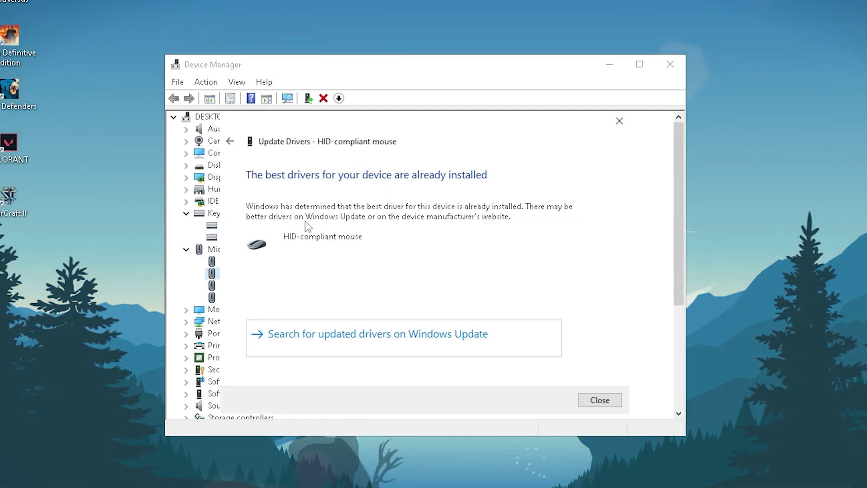
click(619, 121)
Check the third and fourth HID-compliant mice for driver updates, then close Device Manager
right_click(253, 285)
click(280, 297)
click(316, 226)
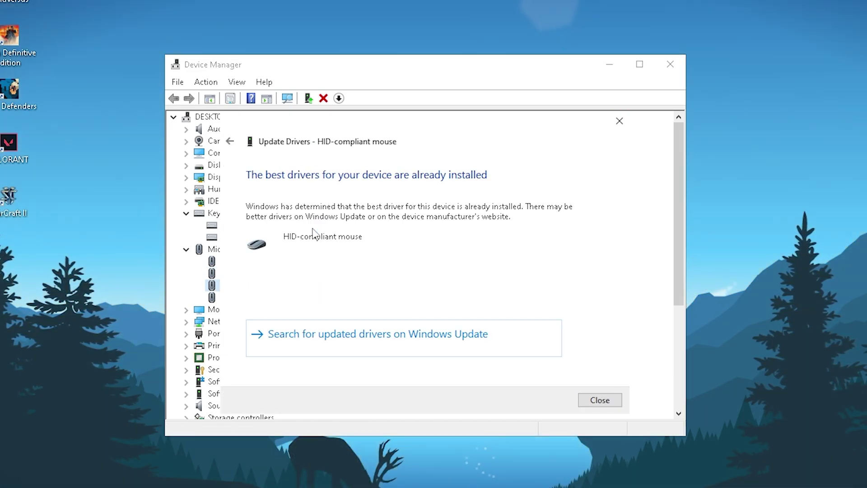
click(619, 121)
right_click(253, 297)
click(290, 306)
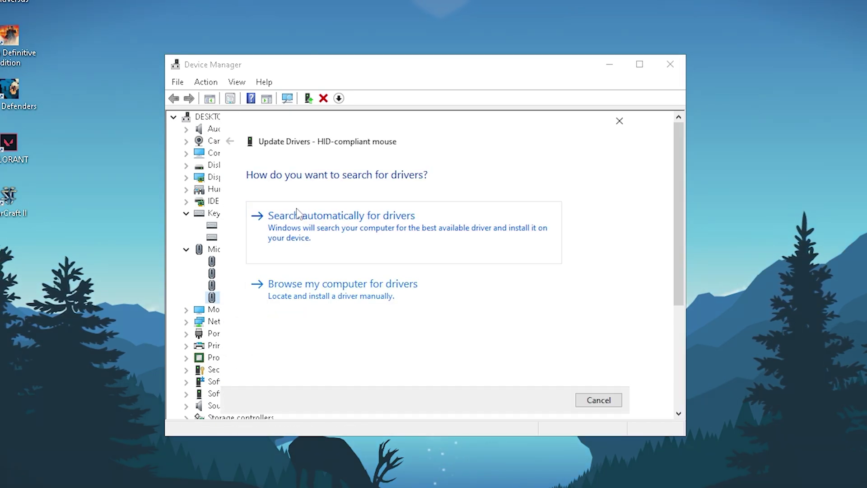
click(330, 233)
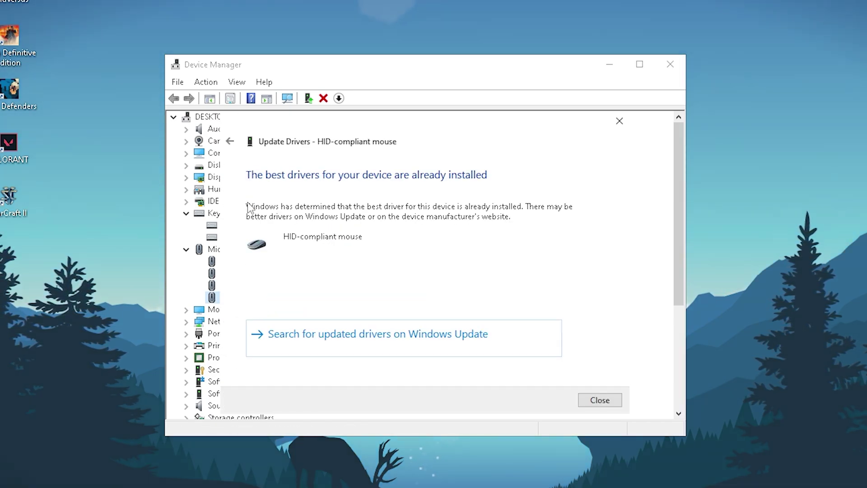
click(620, 121)
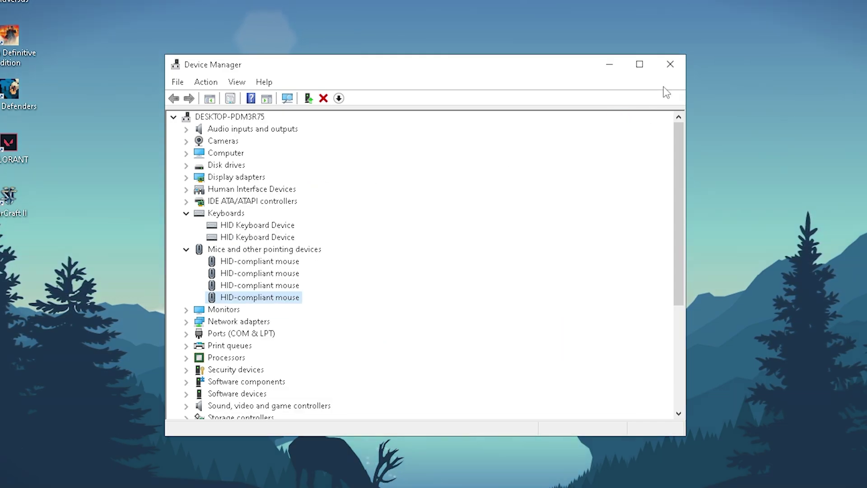
click(670, 65)
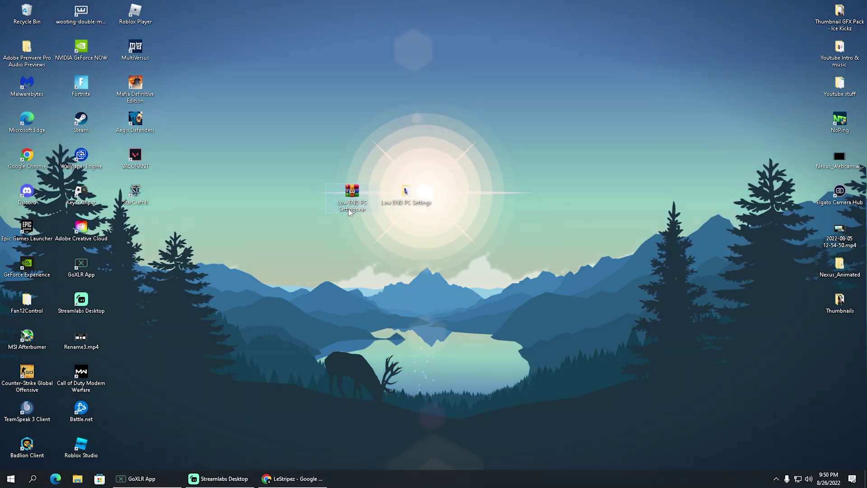
Open the Low END PC Settings desktop folder, reposition its window, and switch to the LeStripez blog
double_click(408, 199)
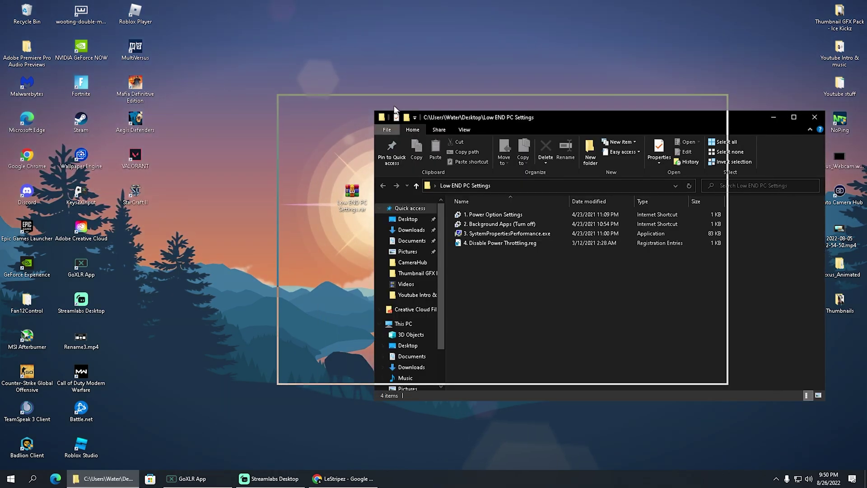
drag(394, 109, 372, 98)
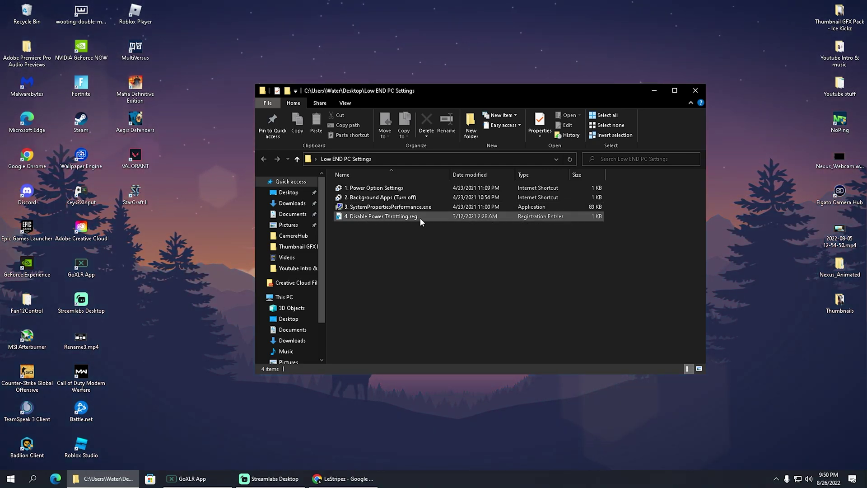
key(alt+Tab)
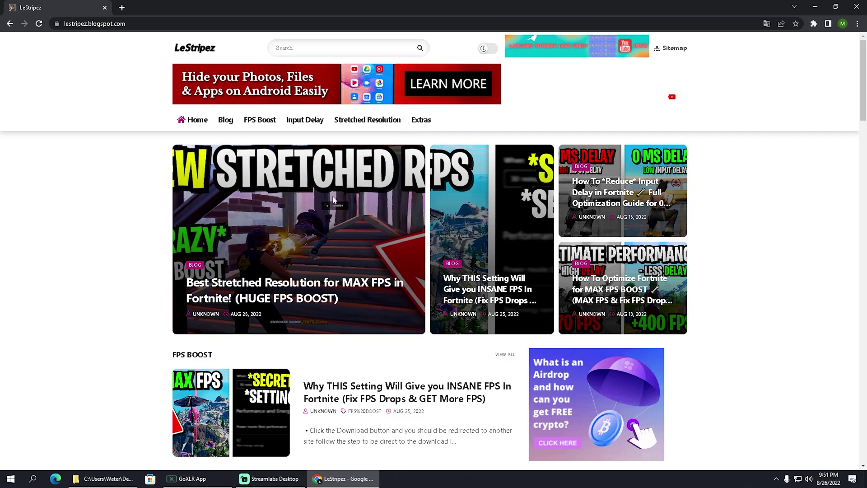
Go to the blog's FPS Boost section and scroll the first post down to its DOWNLOAD button
click(258, 124)
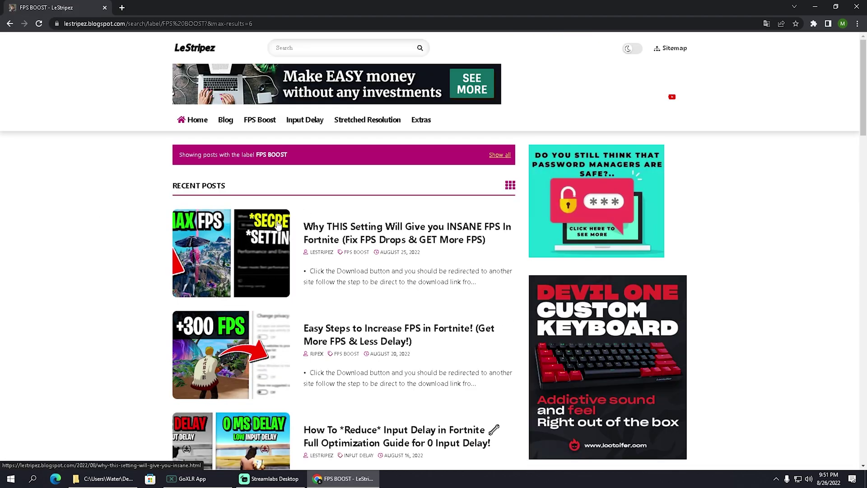
scroll(244, 253, down, 2)
scroll(253, 251, up, 2)
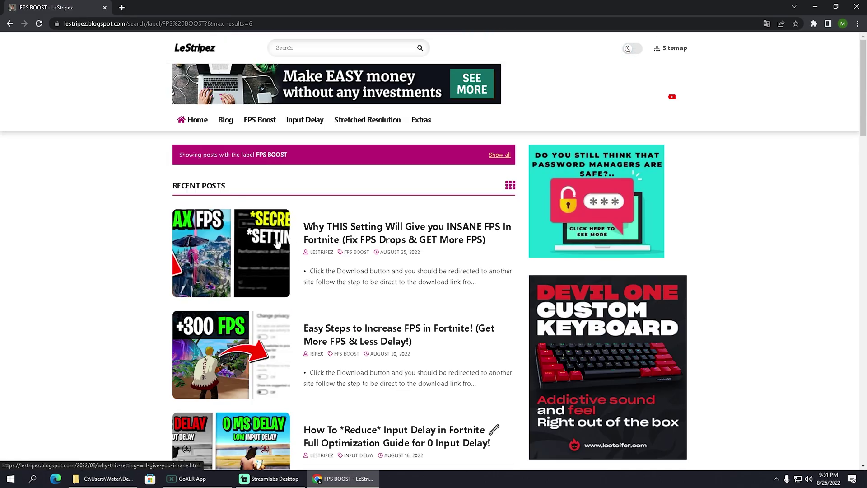
click(251, 251)
scroll(251, 251, down, 5)
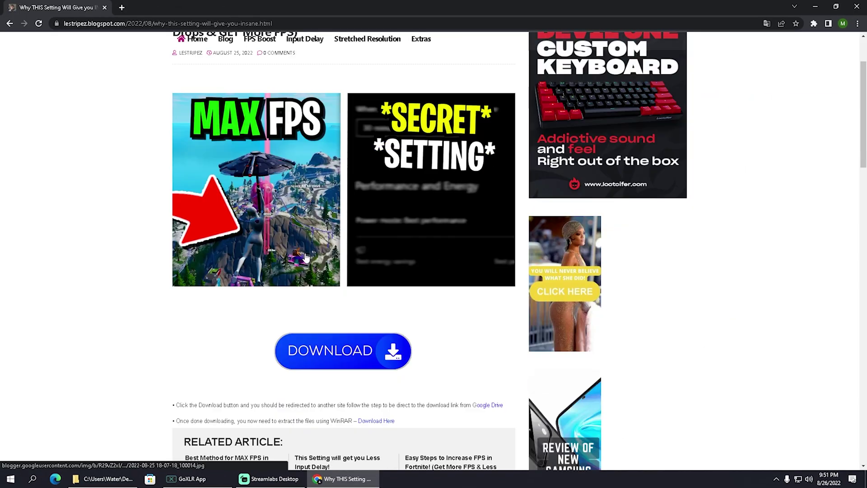
scroll(293, 241, down, 3)
scroll(293, 240, down, 2)
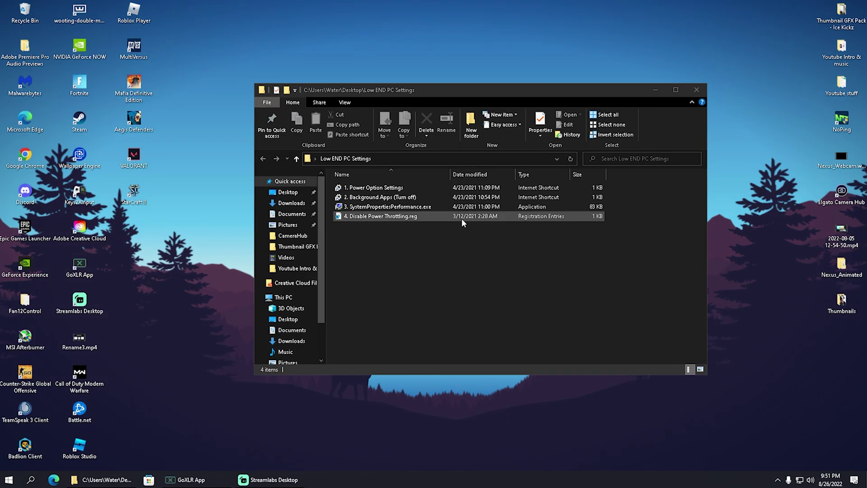
Use the Power Option Settings shortcut to set Power mode to Best performance, then close Settings
double_click(364, 187)
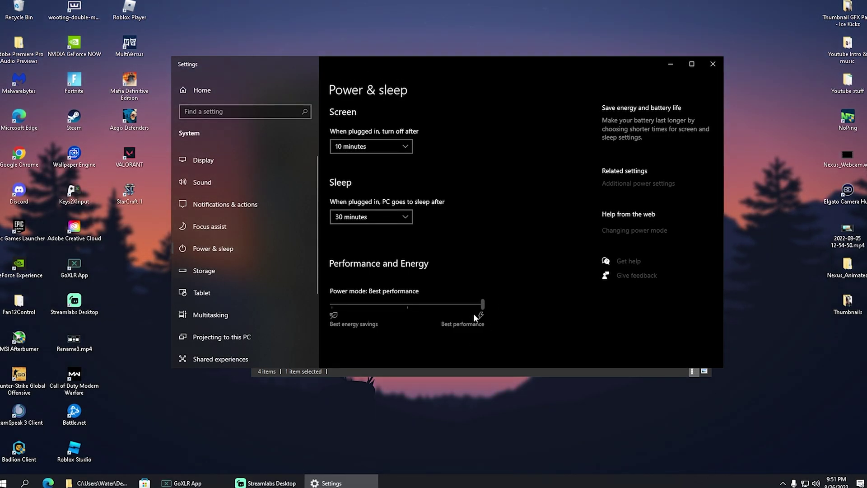
drag(485, 304, 334, 303)
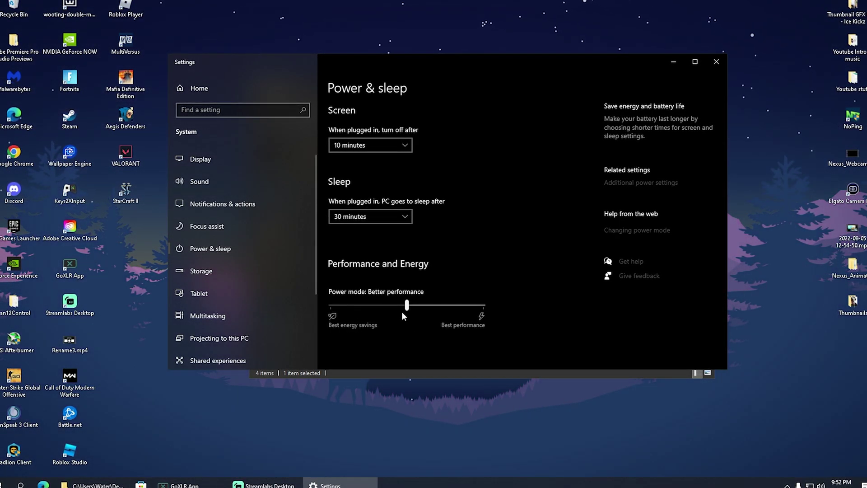
drag(441, 305, 484, 306)
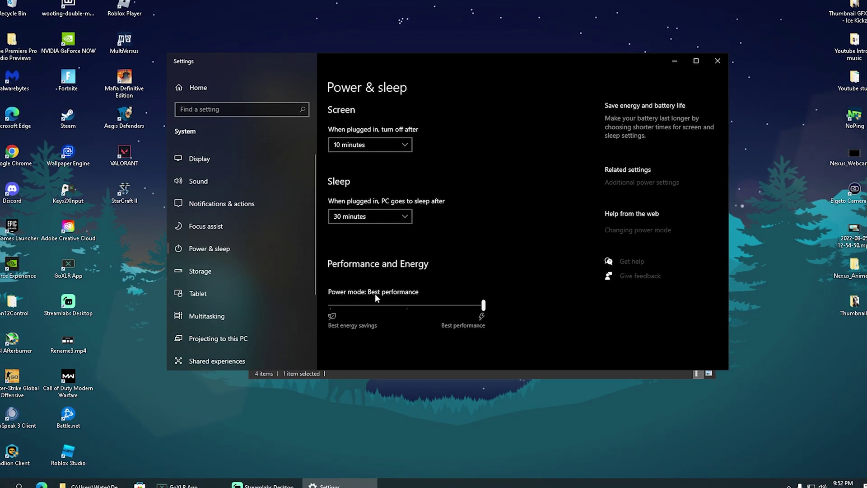
click(717, 61)
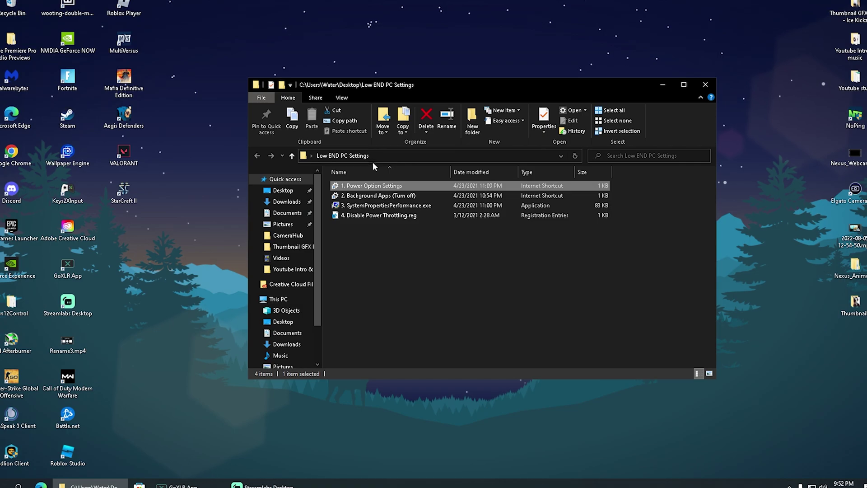
Open the Background Apps (Turn off) shortcut and switch the advertising ID privacy option off
double_click(367, 199)
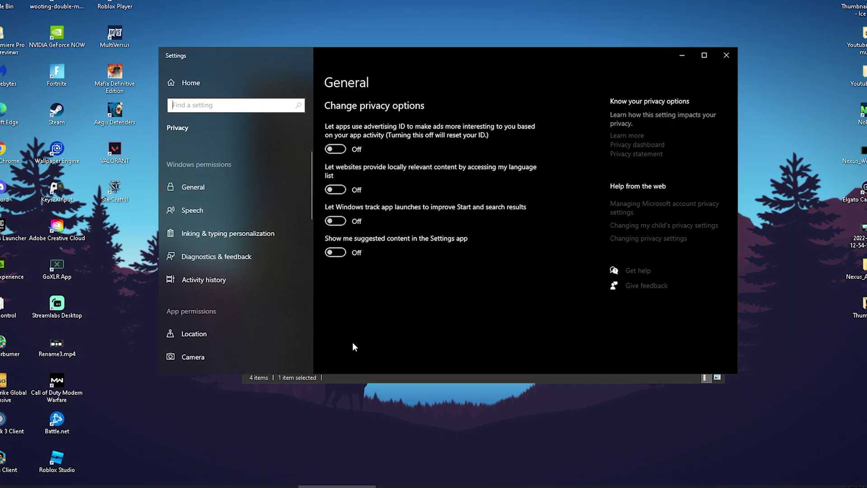
click(335, 150)
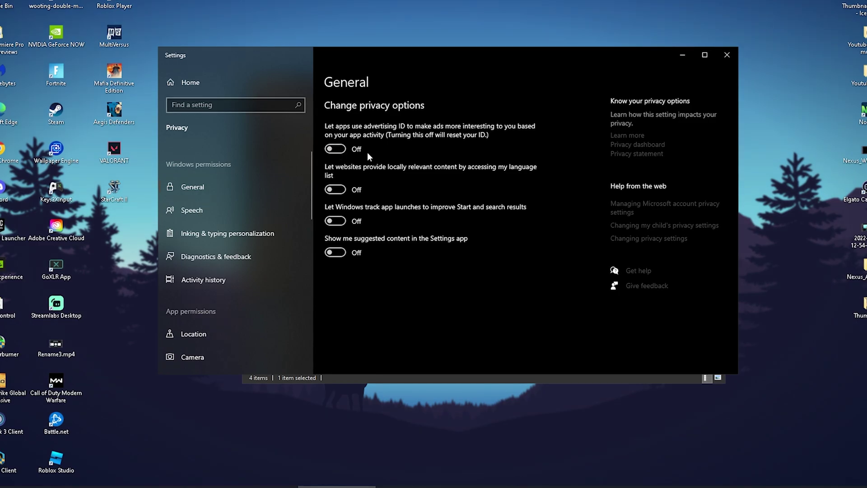
Close Settings and launch SystemPropertiesPerformance.exe to open Performance Options
click(727, 55)
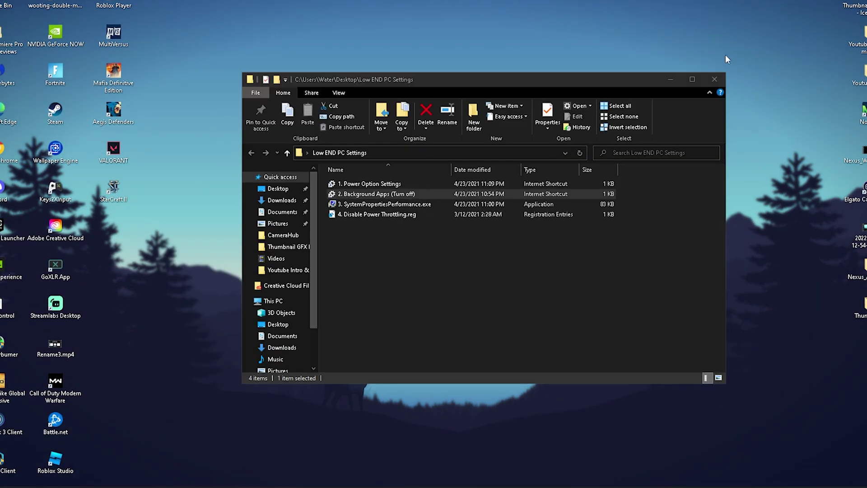
click(352, 206)
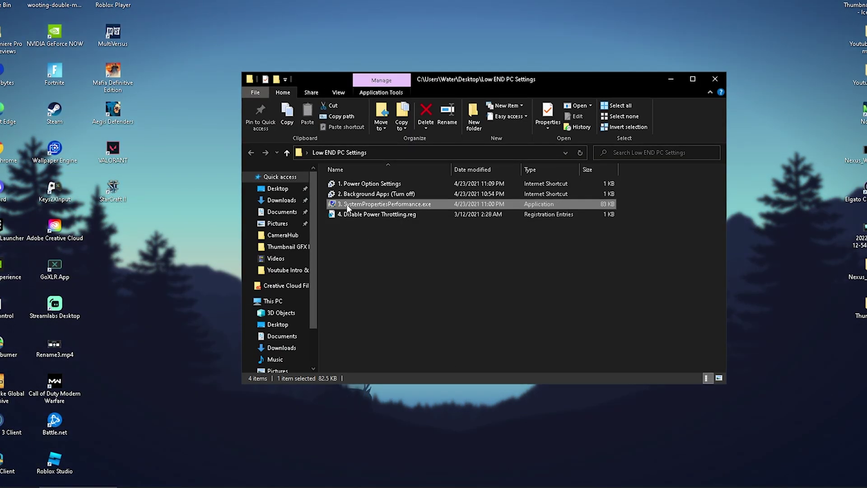
double_click(346, 204)
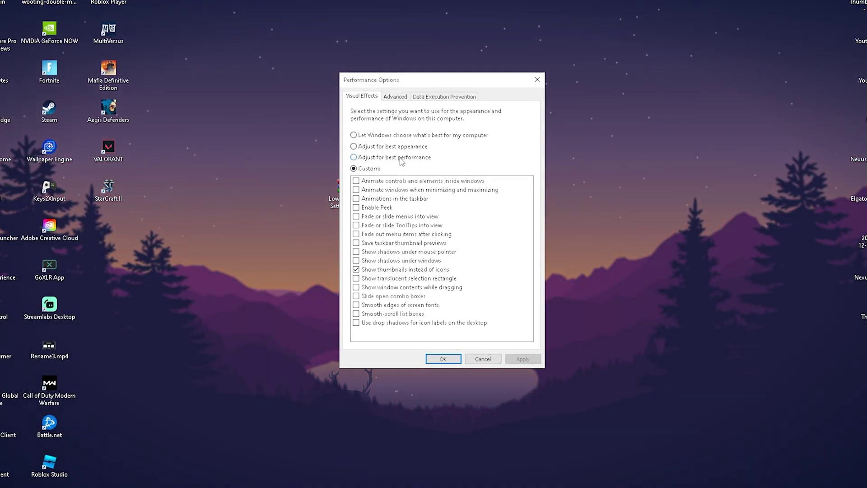
Set Visual Effects to Custom with only 'Show thumbnails instead of icons' checked, then close Performance Options
click(356, 270)
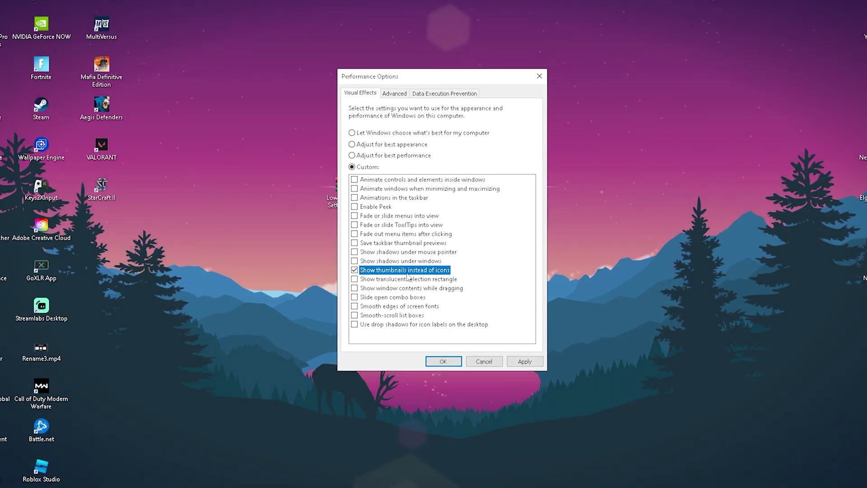
drag(501, 71, 472, 69)
drag(393, 67, 412, 76)
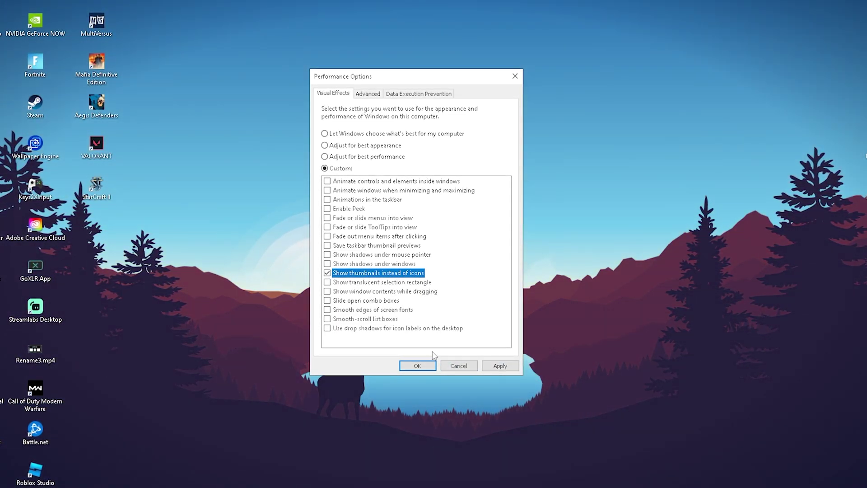
click(452, 369)
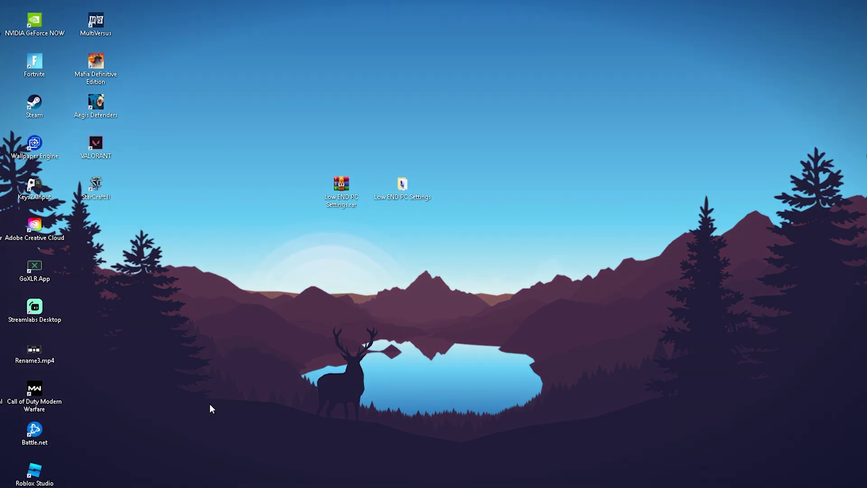
Apply '4. Disable Power Throttling.reg' from the Low END PC Settings folder, then close the folder
click(58, 461)
click(334, 212)
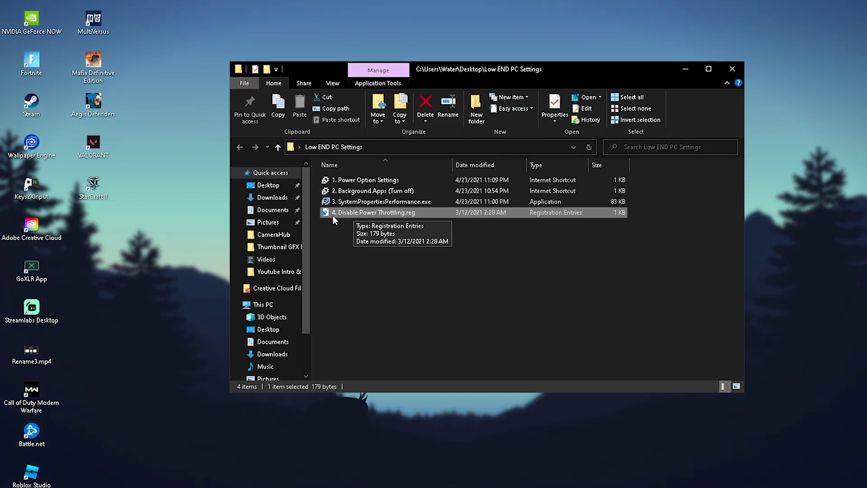
double_click(384, 213)
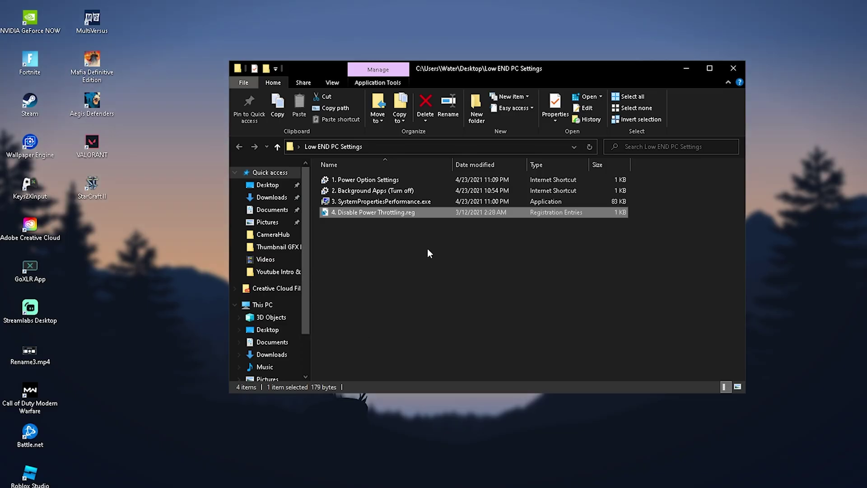
click(737, 66)
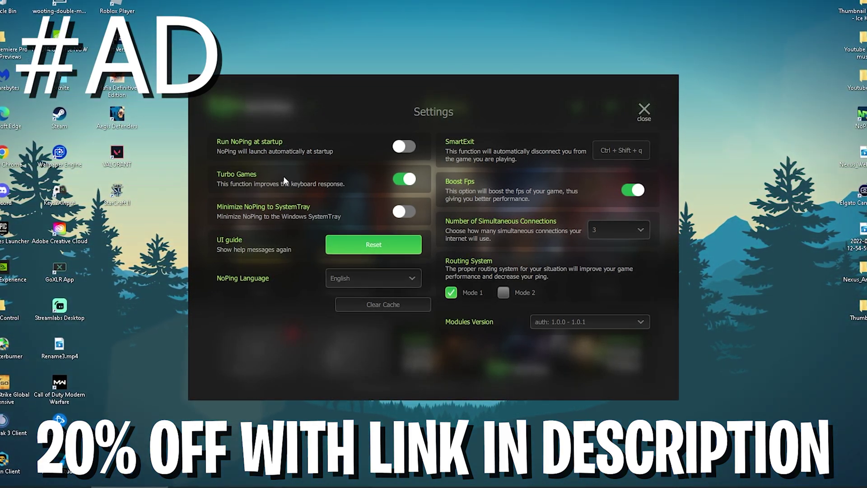
Search NoPing for Fortnite, view its Europe server list, and reopen NoPing settings
click(647, 113)
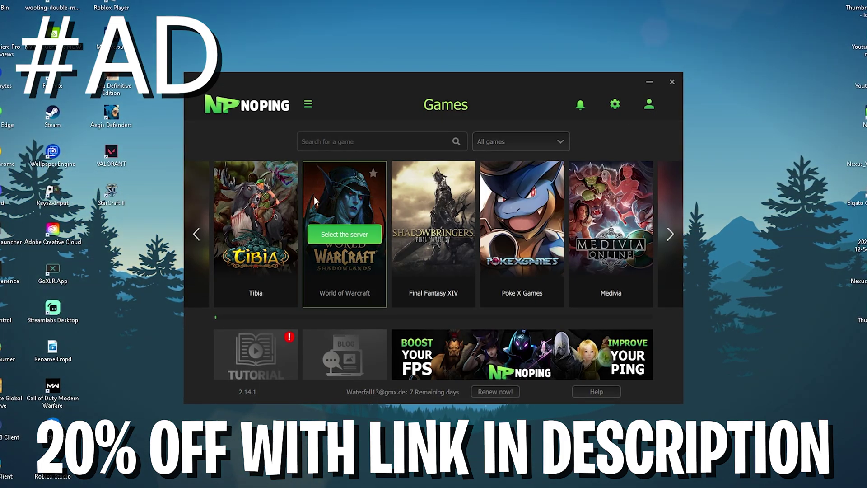
text(Fortni)
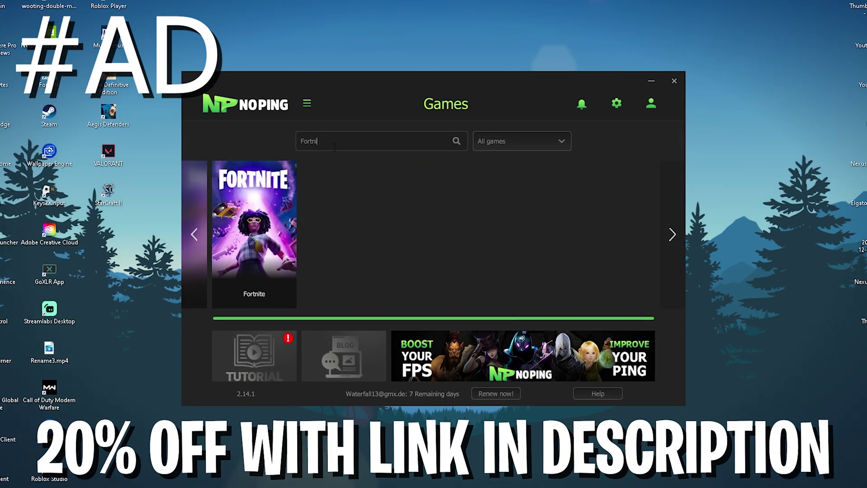
mouse_move(286, 195)
click(254, 234)
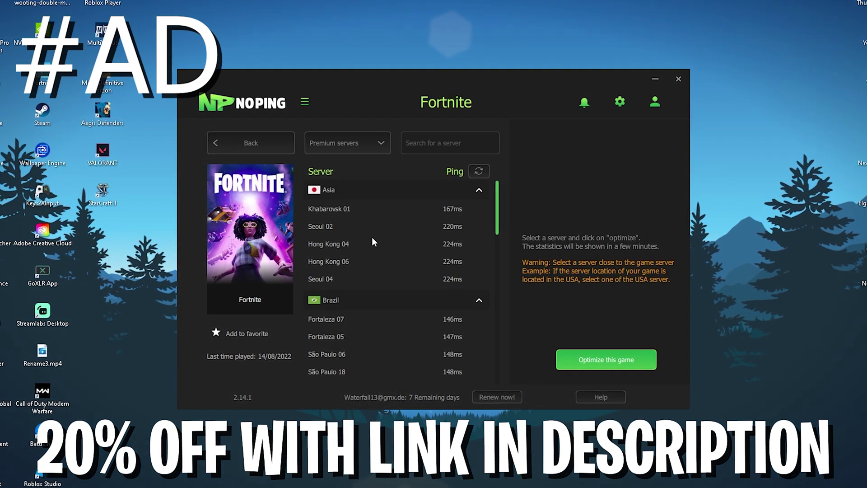
scroll(391, 270, down, 5)
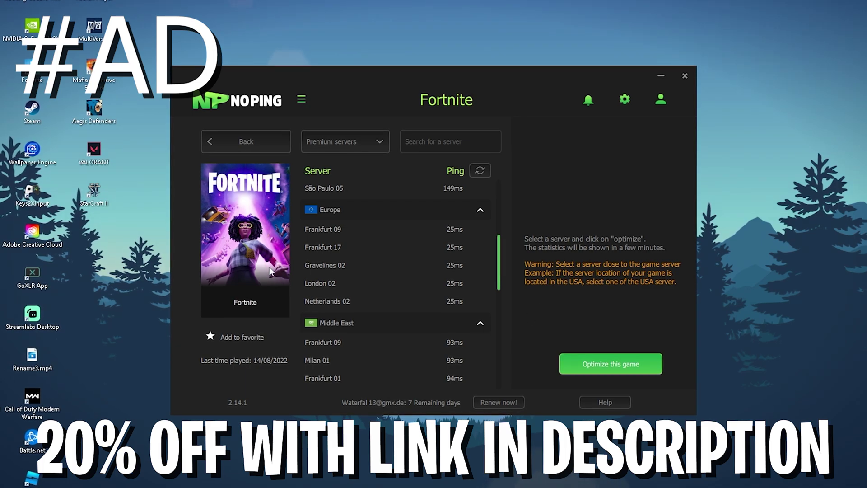
click(624, 100)
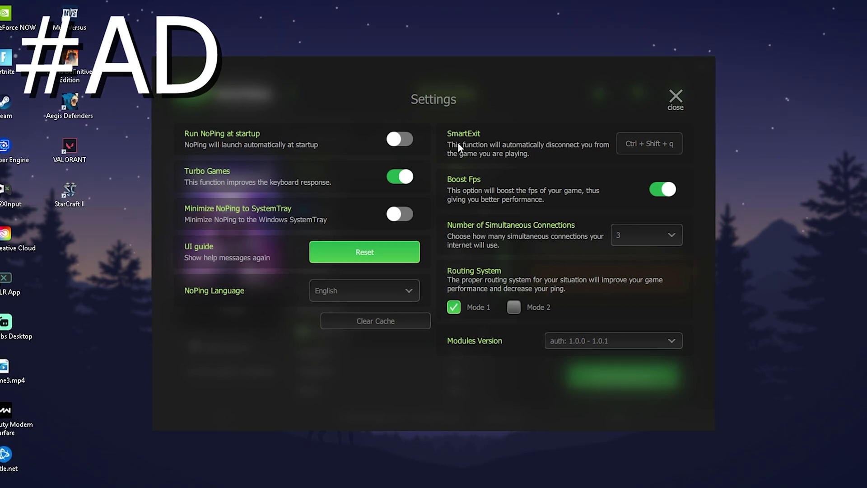
Start Epic Games Launcher from Windows search
key(super)
text(epic)
key(Return)
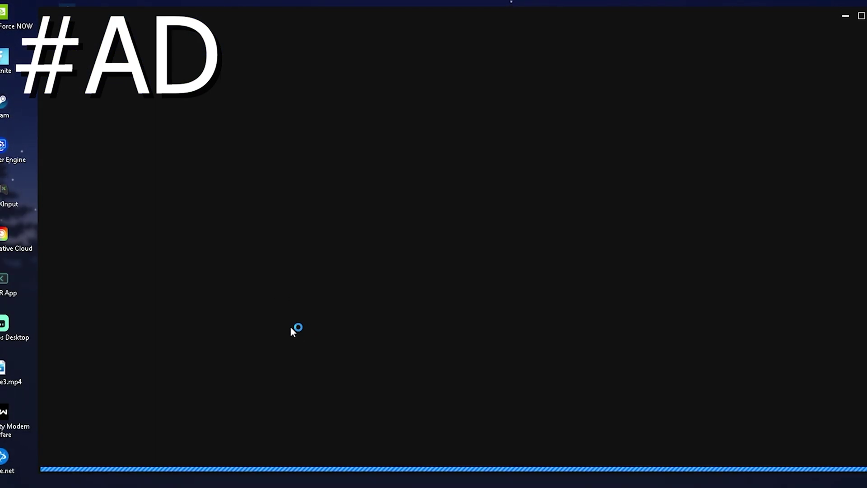